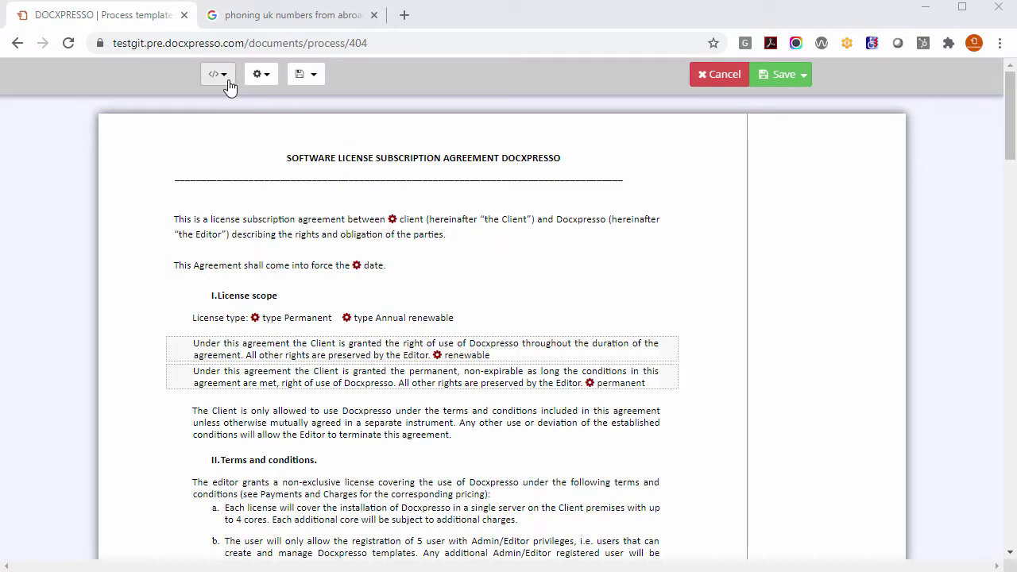
Step: Open the Triggers settings and highlight the trigger's title and 'Complete NDA' button text
left_click_drag(284, 157, 565, 166)
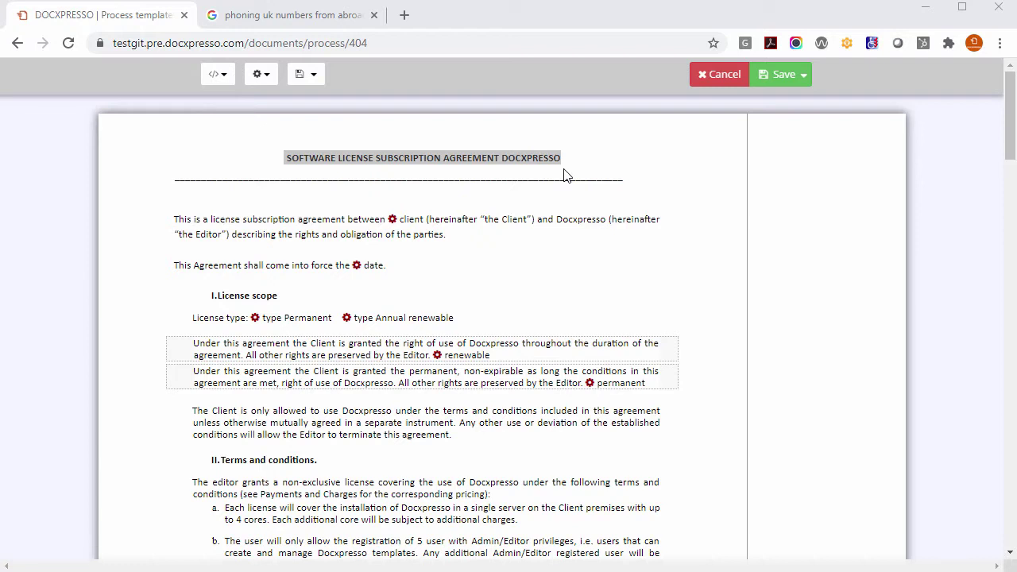
left_click(218, 74)
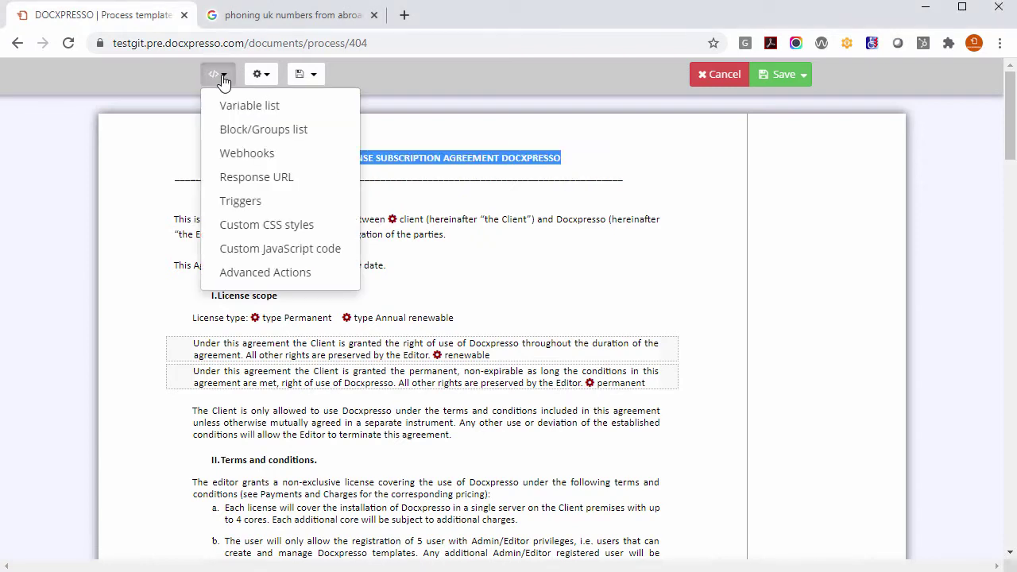
left_click(240, 201)
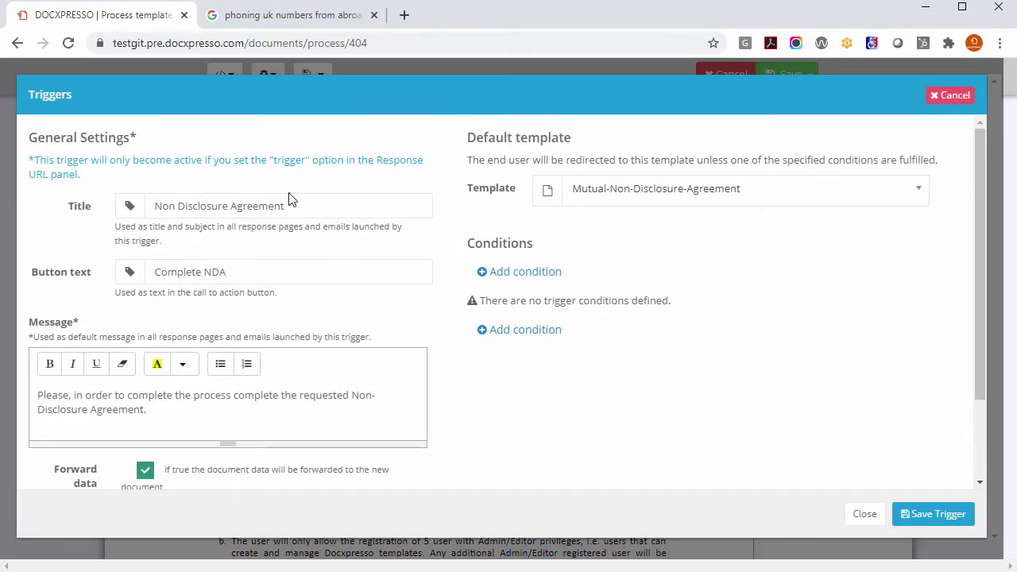
left_click_drag(306, 206, 153, 195)
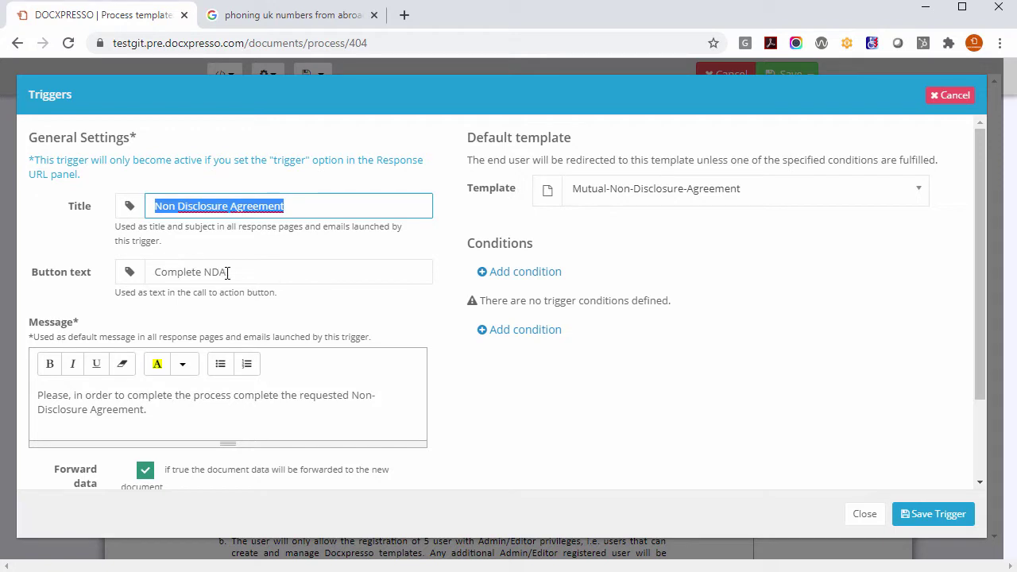
left_click_drag(238, 273, 156, 268)
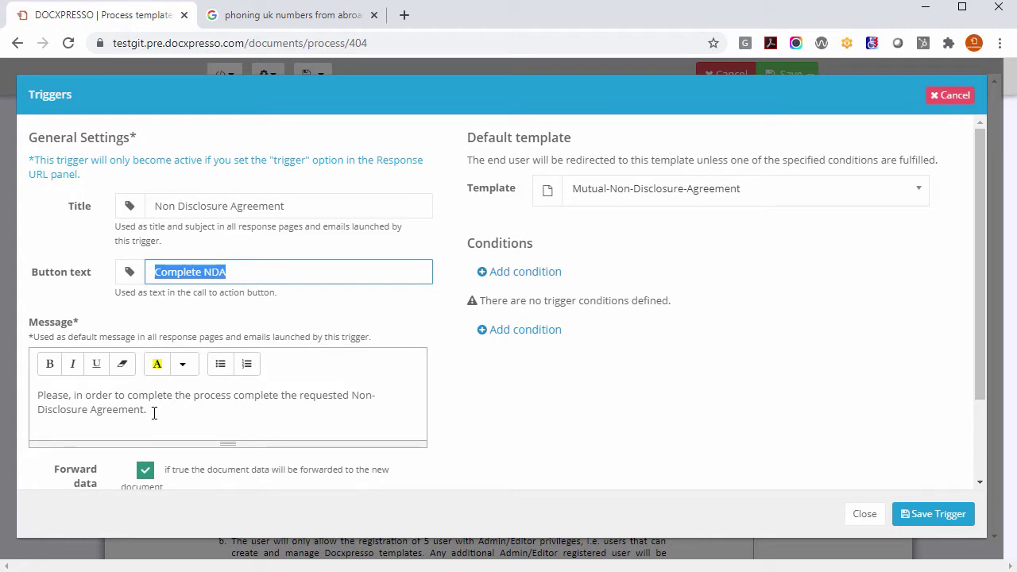
scroll(203, 403, "down", 3)
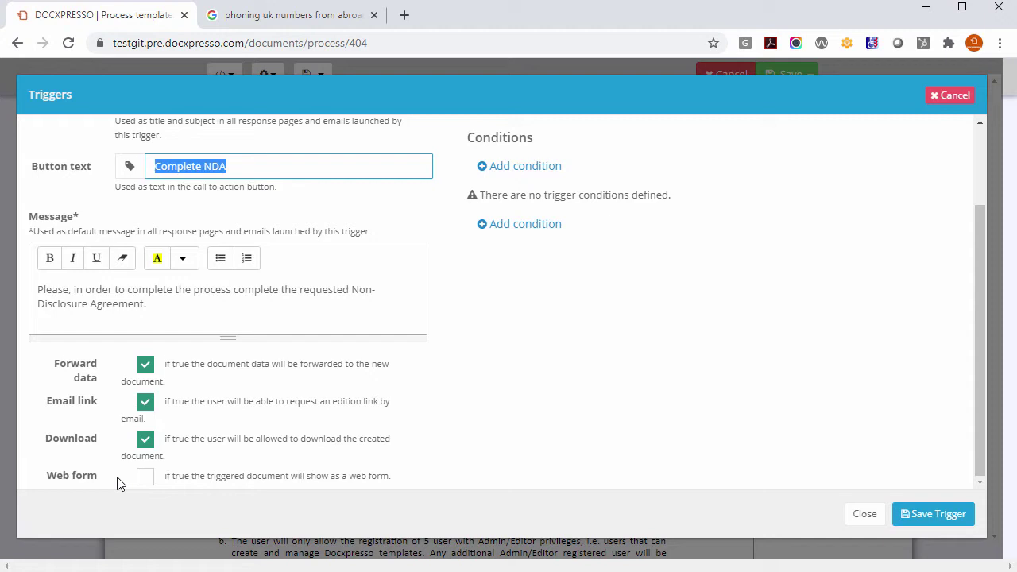
scroll(787, 387, "up", 3)
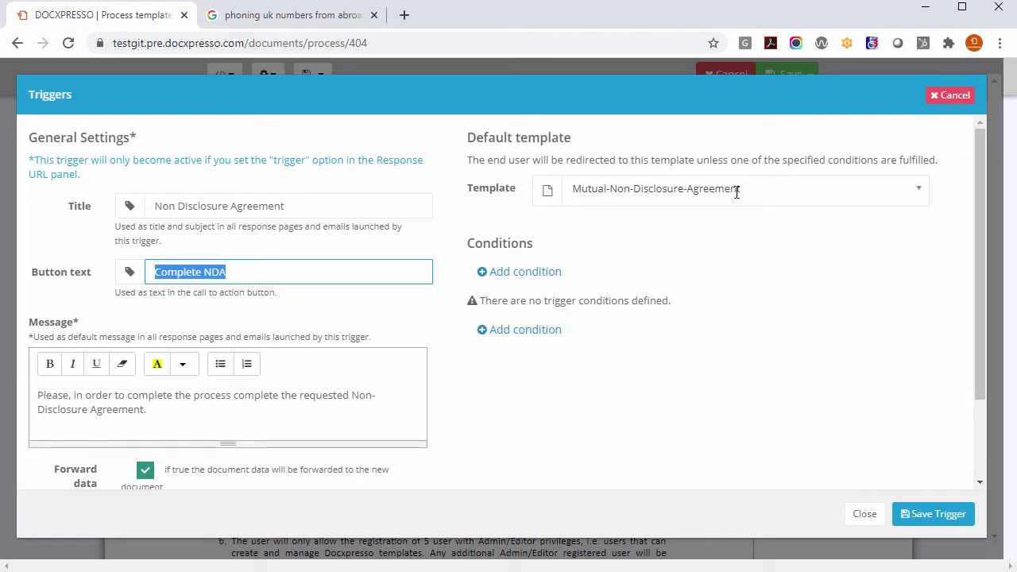
Step: Start a trigger condition on the 5a DWill seedLegal template that depends on the client field
left_click(533, 274)
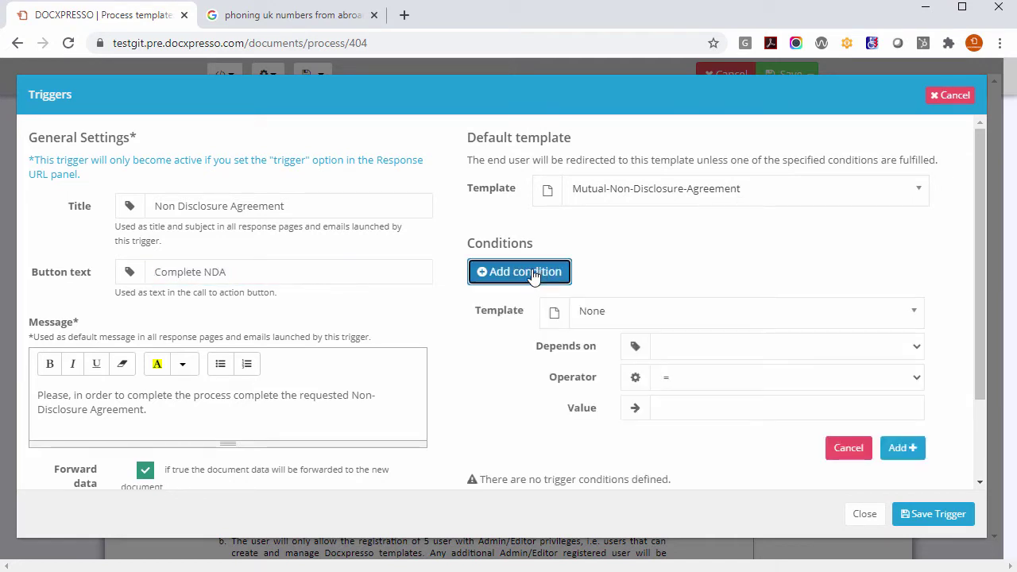
left_click(640, 311)
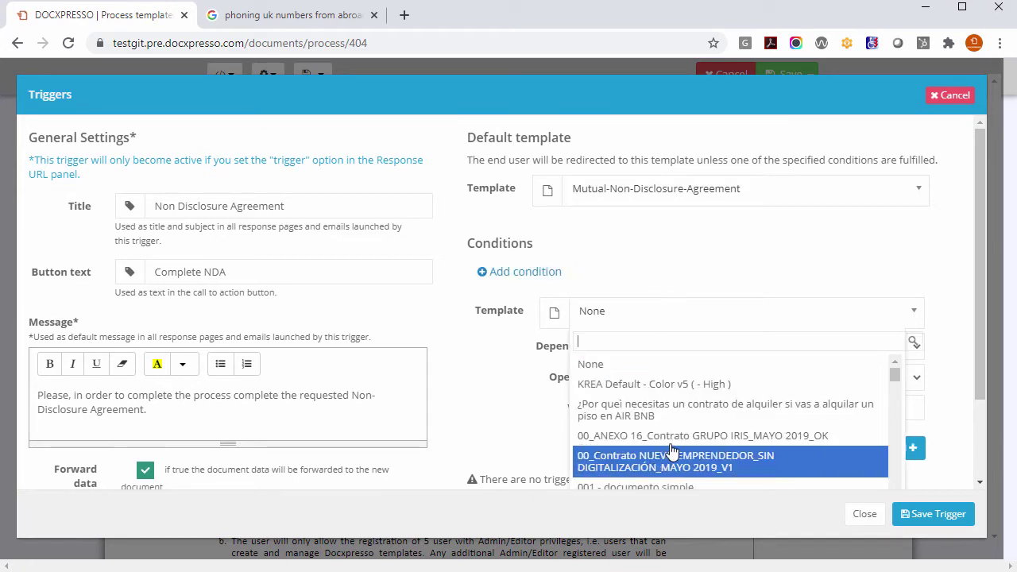
scroll(671, 450, "down", 5)
left_click(645, 477)
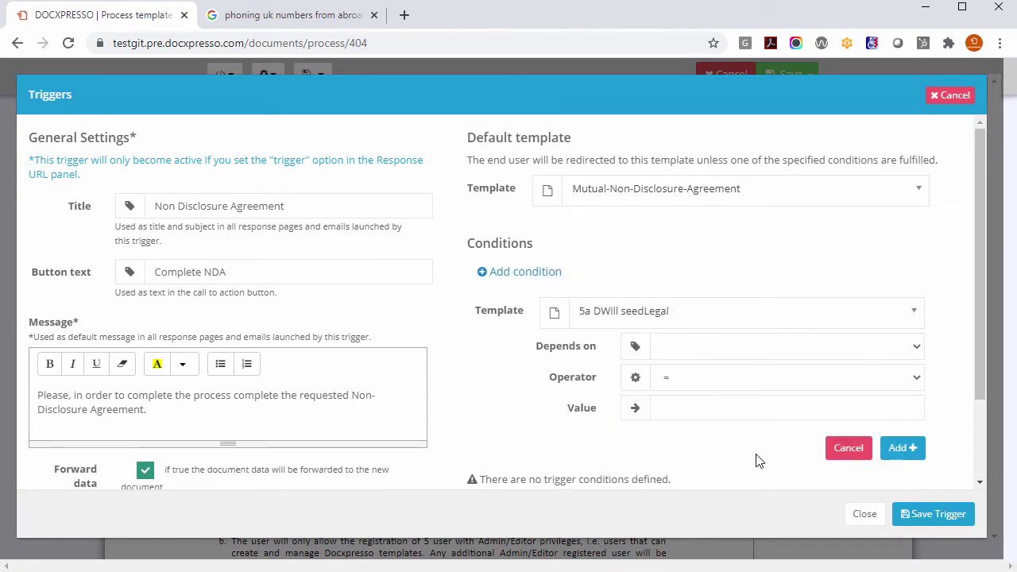
left_click(688, 353)
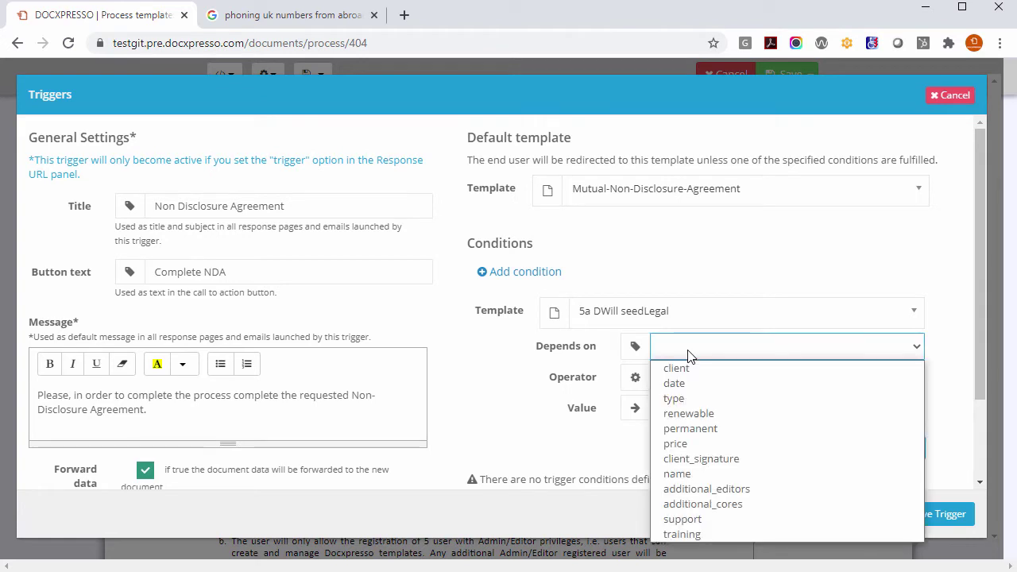
left_click(689, 368)
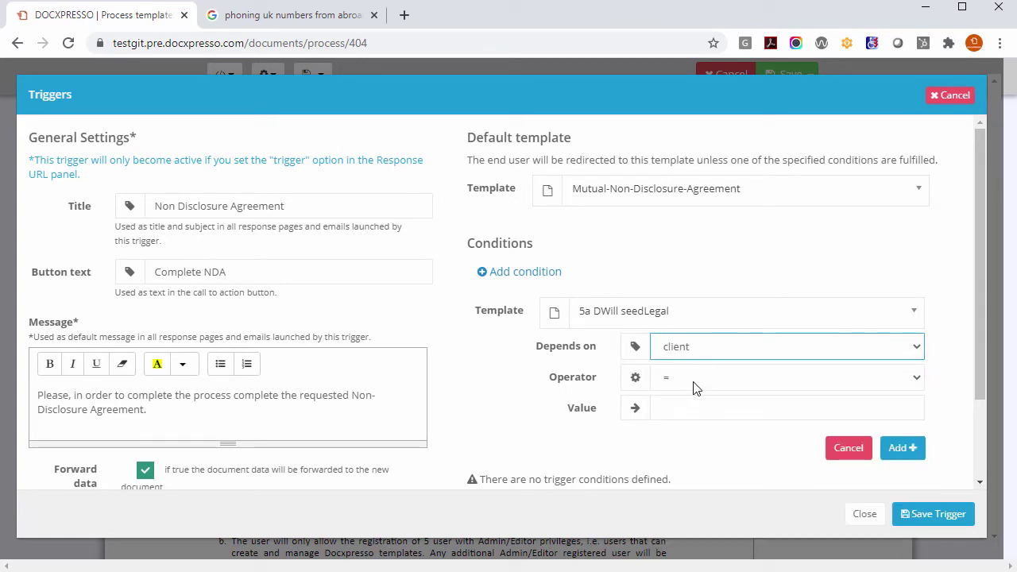
Step: Set the condition to Contains 'NNSL', then discard it and save the trigger without conditions
left_click(693, 381)
left_click(684, 489)
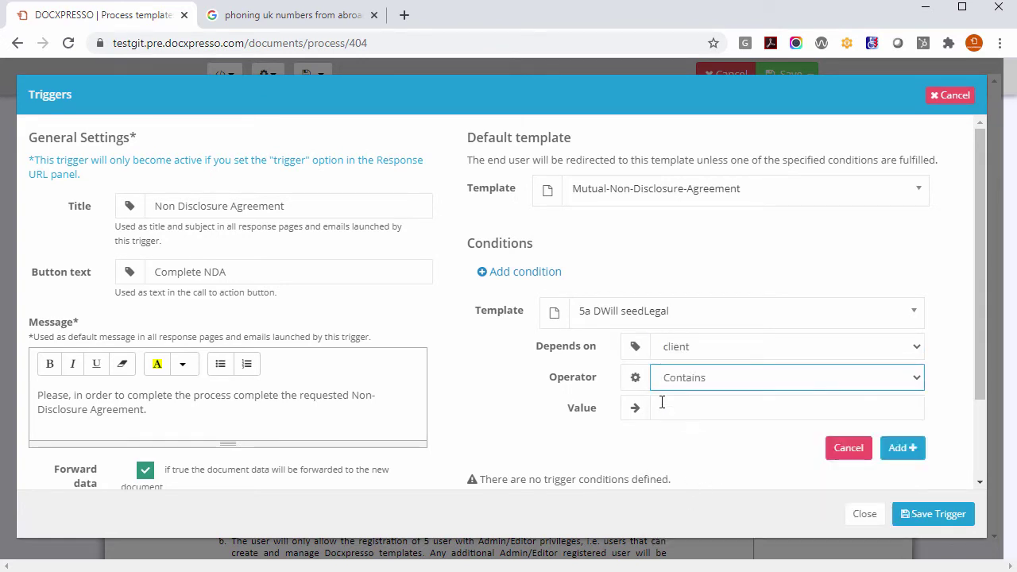
left_click(668, 404)
type("NNSL")
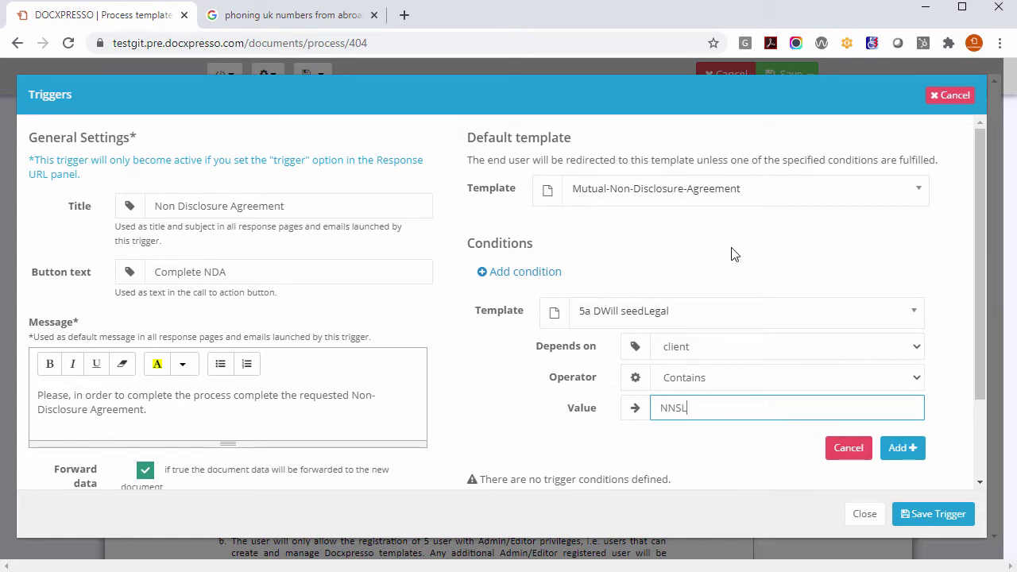
left_click(849, 450)
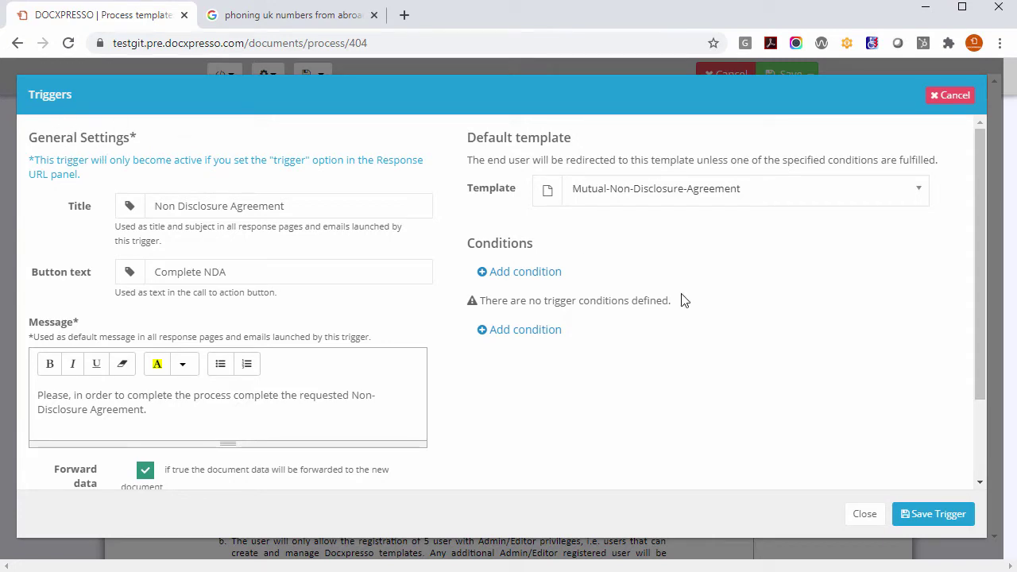
left_click(926, 517)
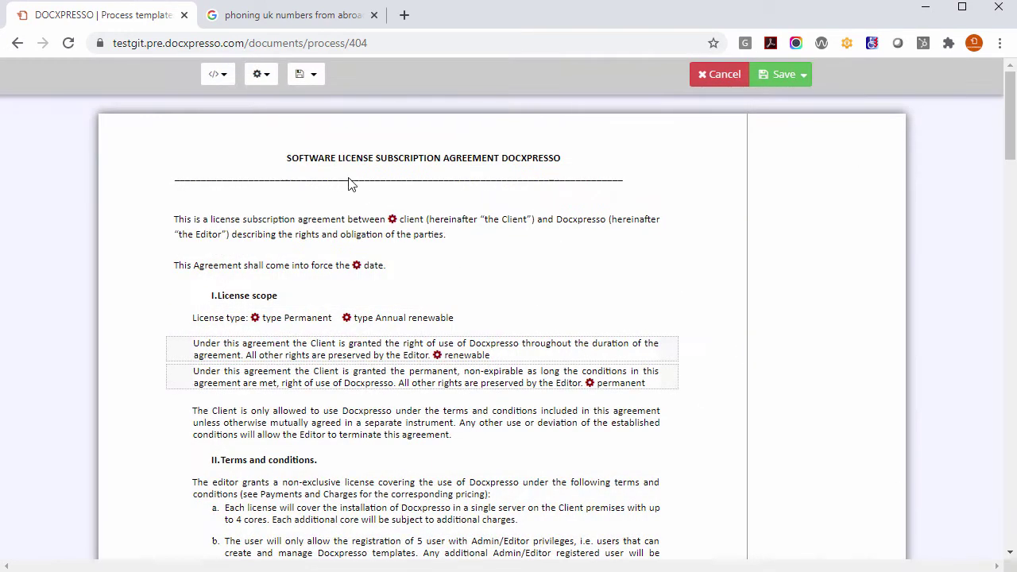
Step: Save the template's Response URL setting with the URL set to trigger
left_click(216, 74)
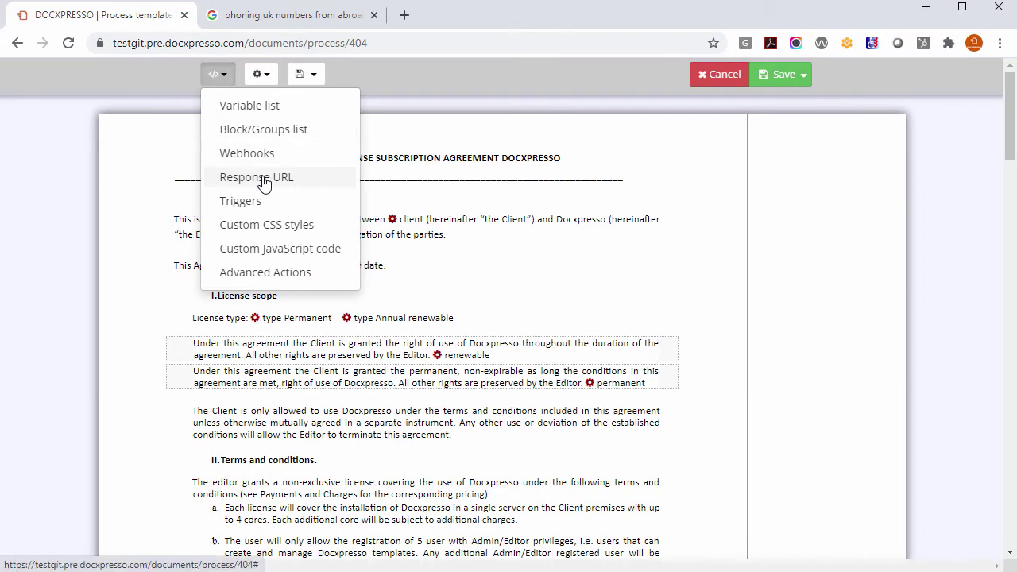
left_click(264, 179)
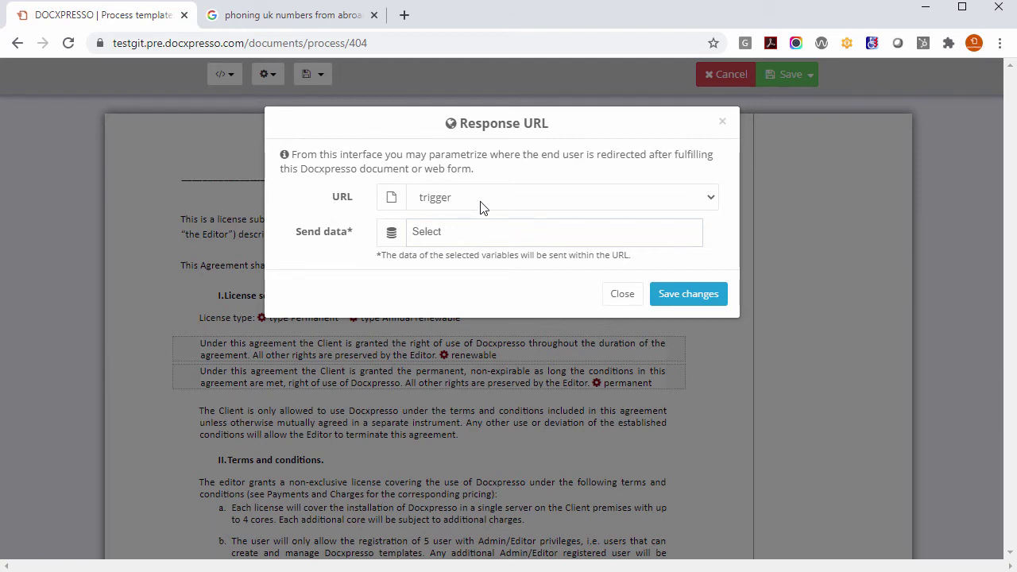
left_click(697, 304)
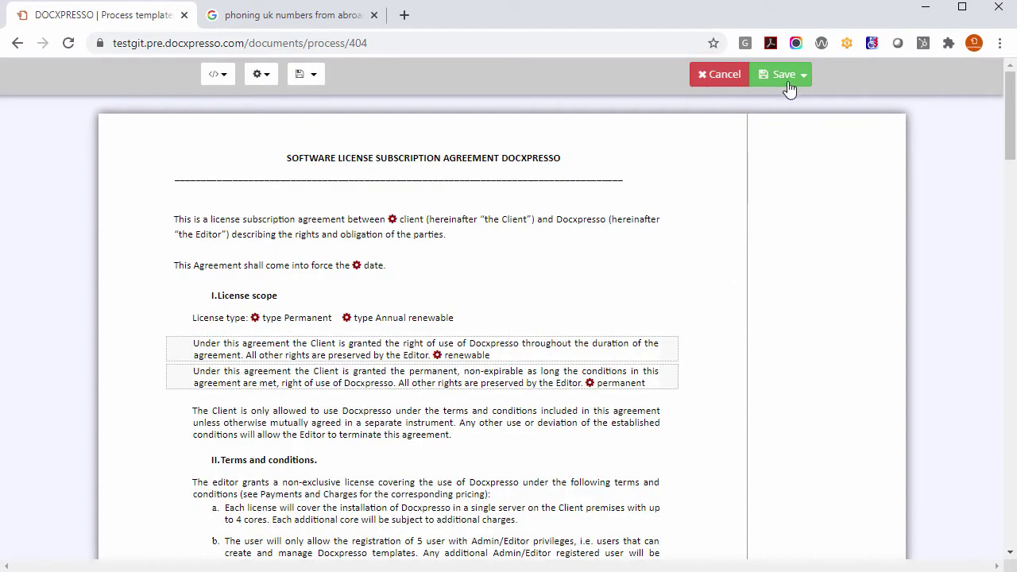
left_click(793, 76)
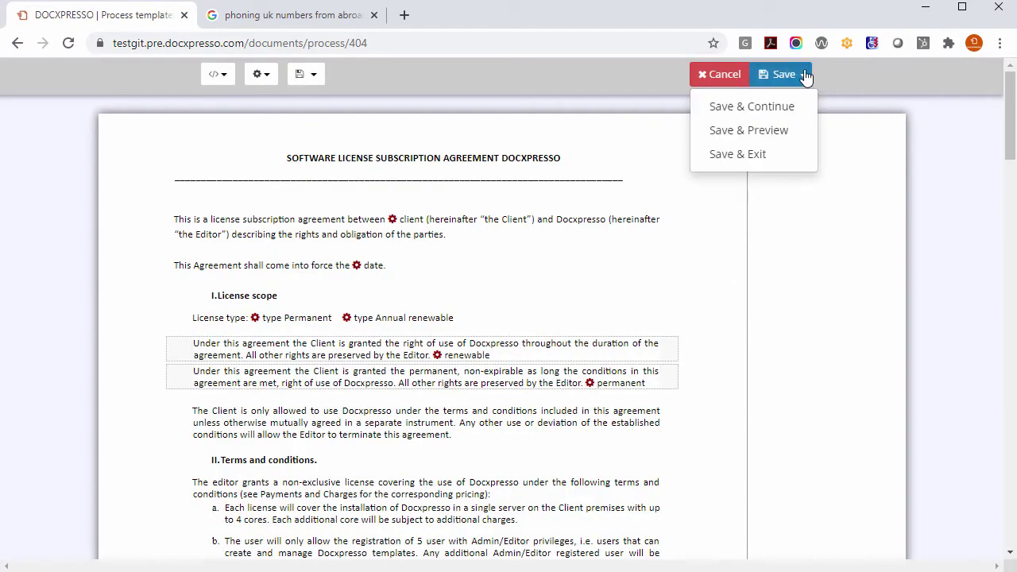
Step: Save the license template changes and exit the editor
left_click(749, 157)
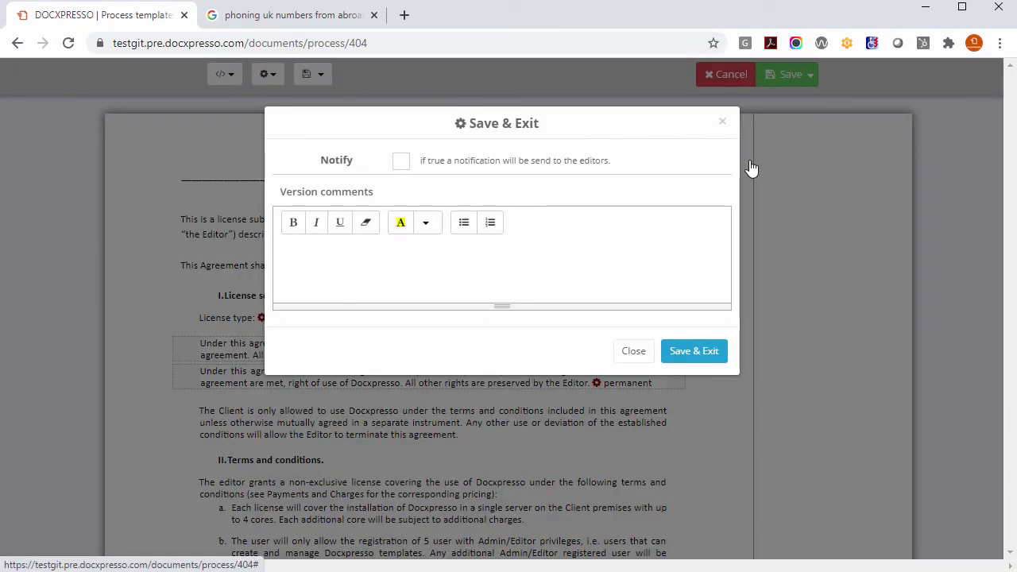
left_click(710, 351)
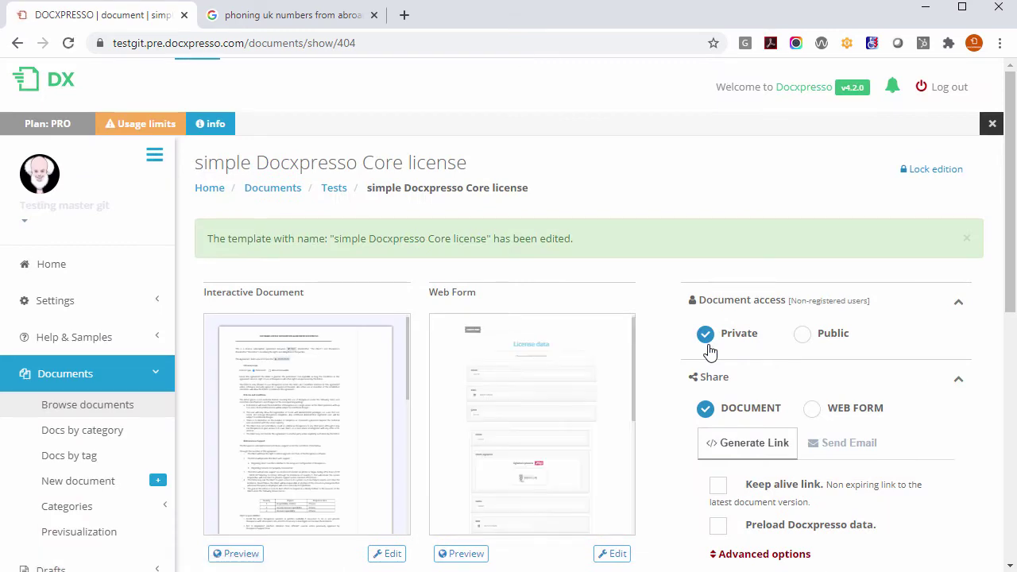
scroll(706, 351, "down", 2)
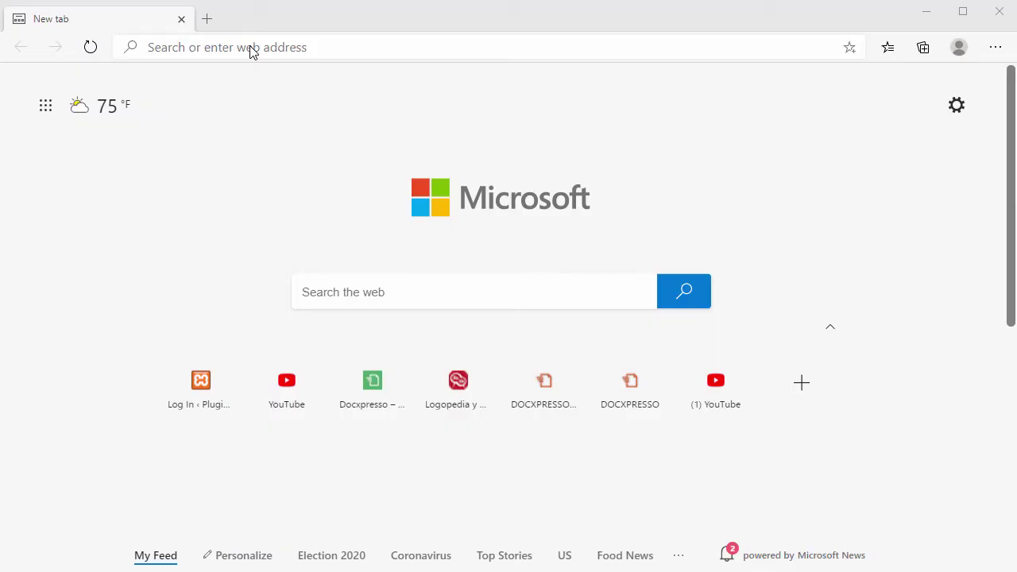
Step: Open the copied document link in a new Edge tab
left_click(251, 46)
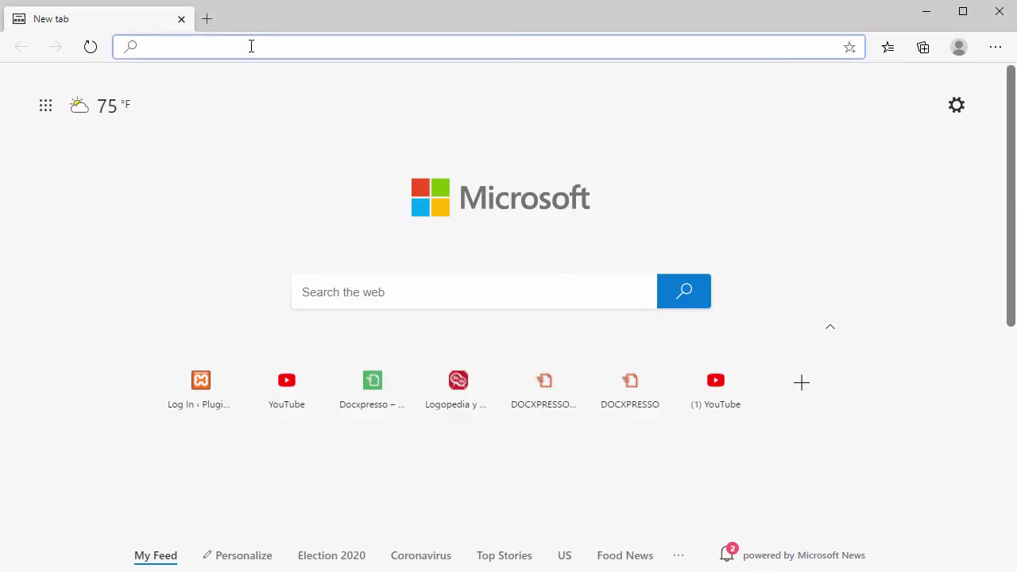
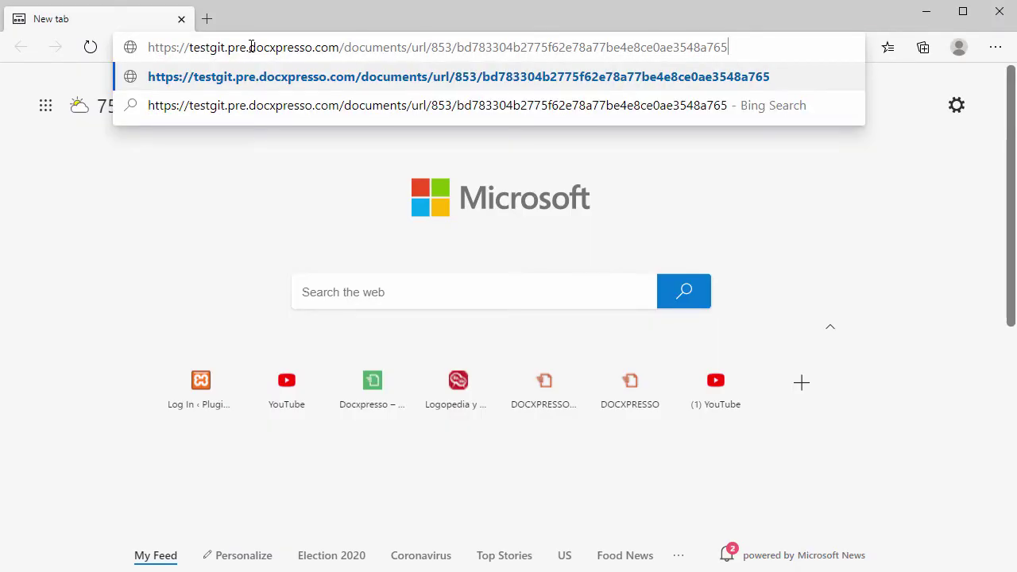
key("Return")
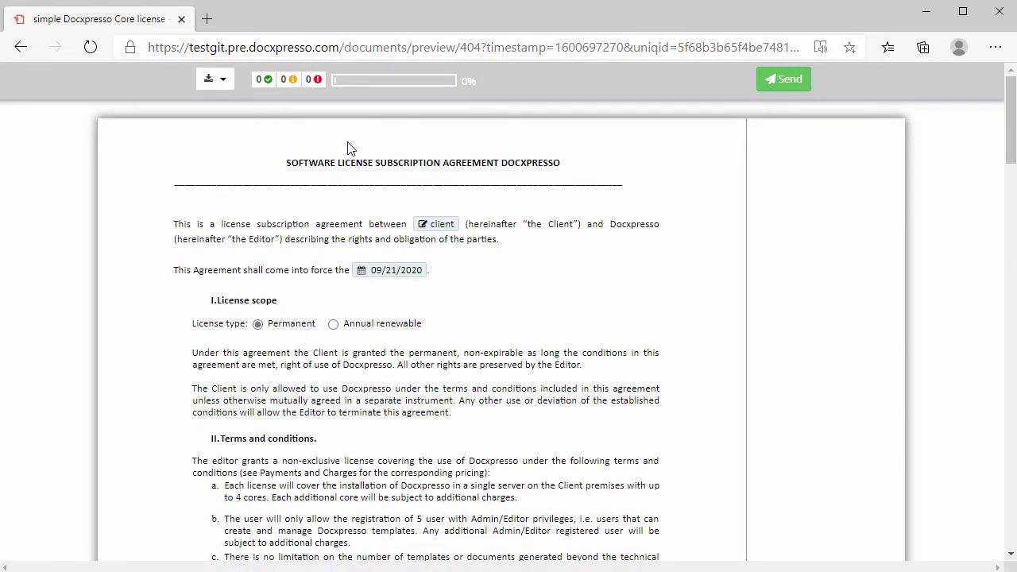
Step: Fill the client field with 'NNSL' and enter the signer's name
left_click(441, 223)
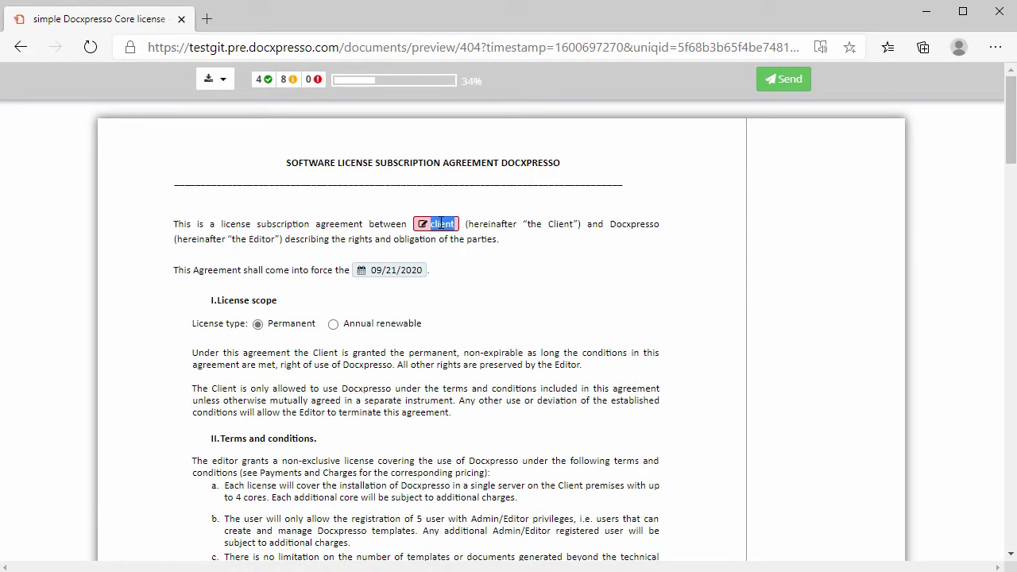
type("NNSL")
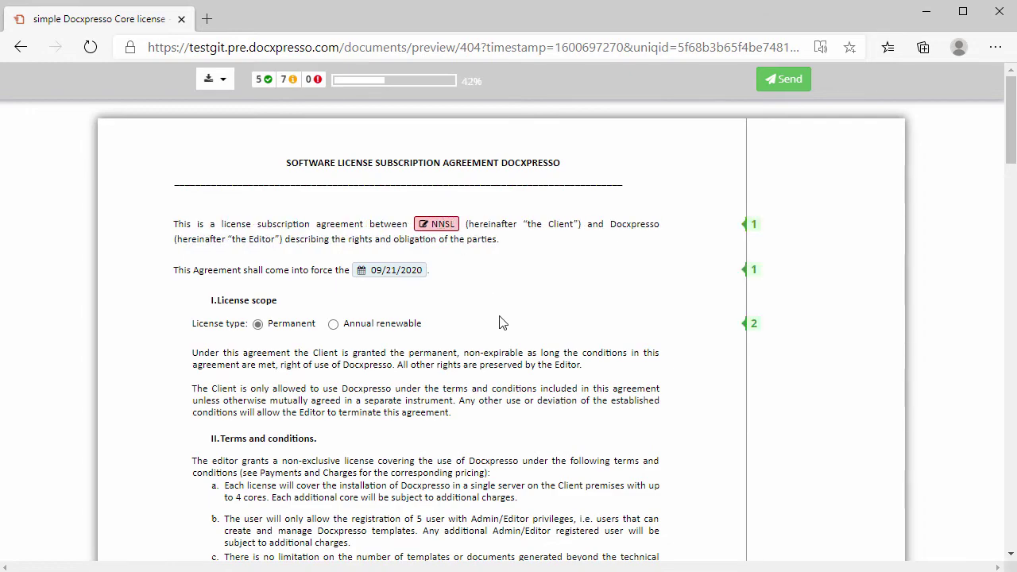
scroll(501, 322, "down", 15)
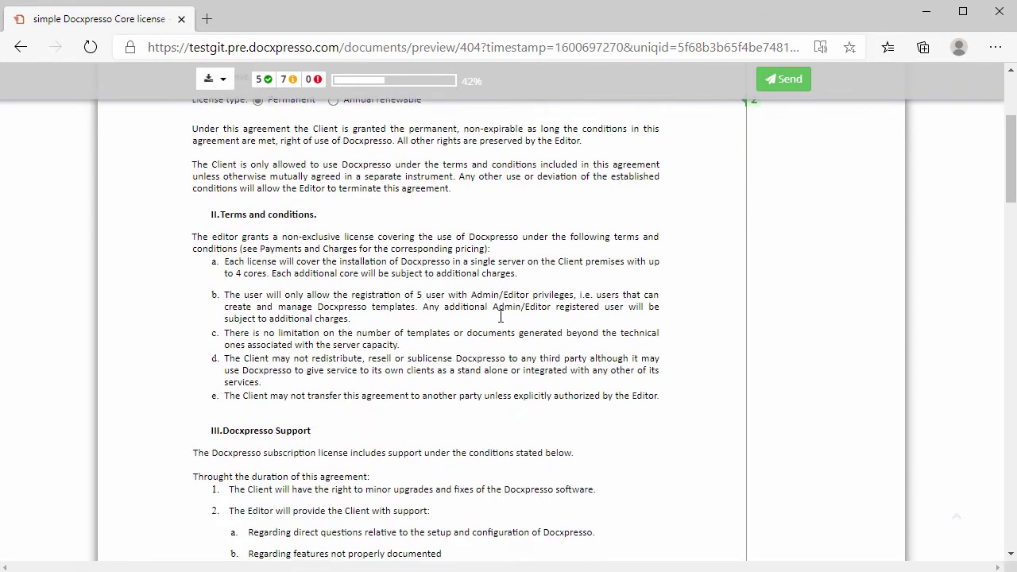
scroll(501, 322, "down", 10)
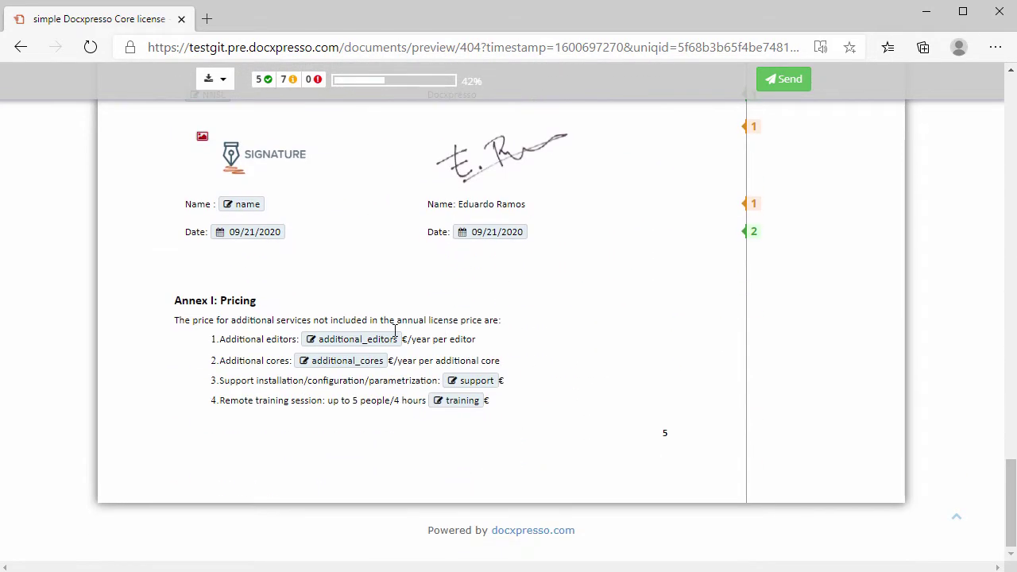
left_click(243, 204)
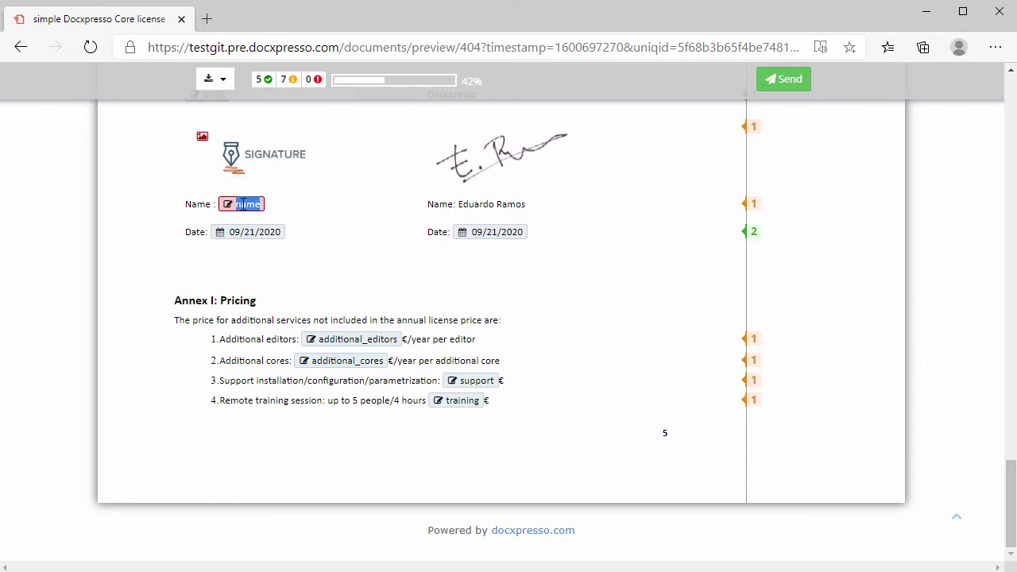
type("Eduard")
type("o")
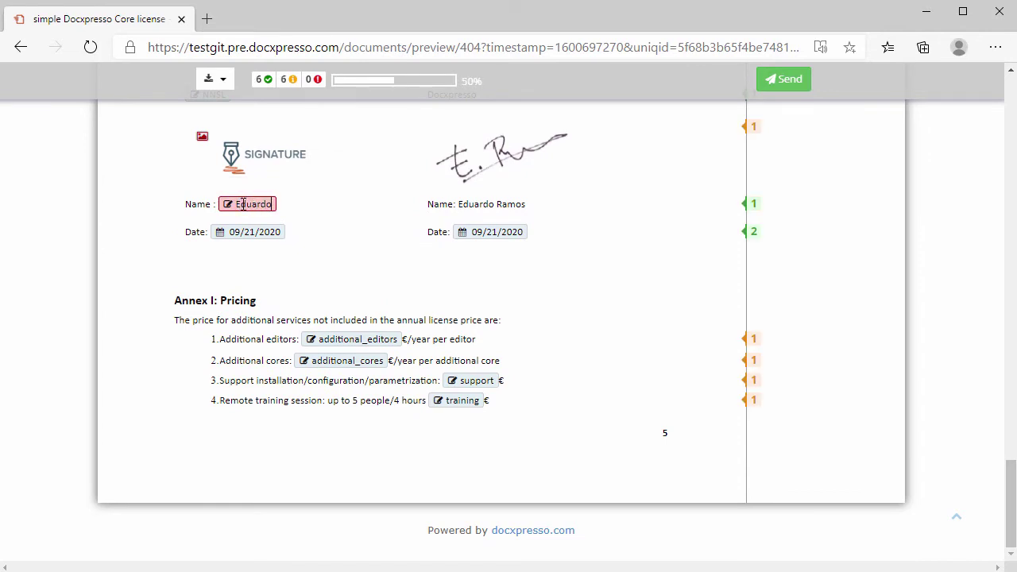
Step: Draw and save the client signature, then send the completed license agreement
left_click(294, 166)
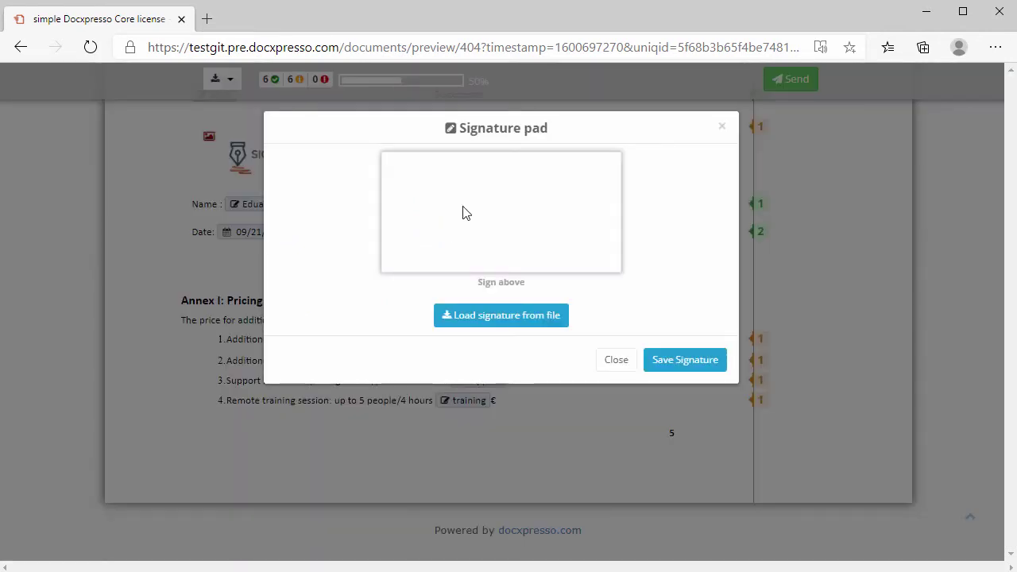
mouse_move(475, 193)
left_mouse_down()
mouse_move(495, 162)
mouse_move(551, 199)
mouse_move(579, 193)
left_mouse_up()
left_click(673, 358)
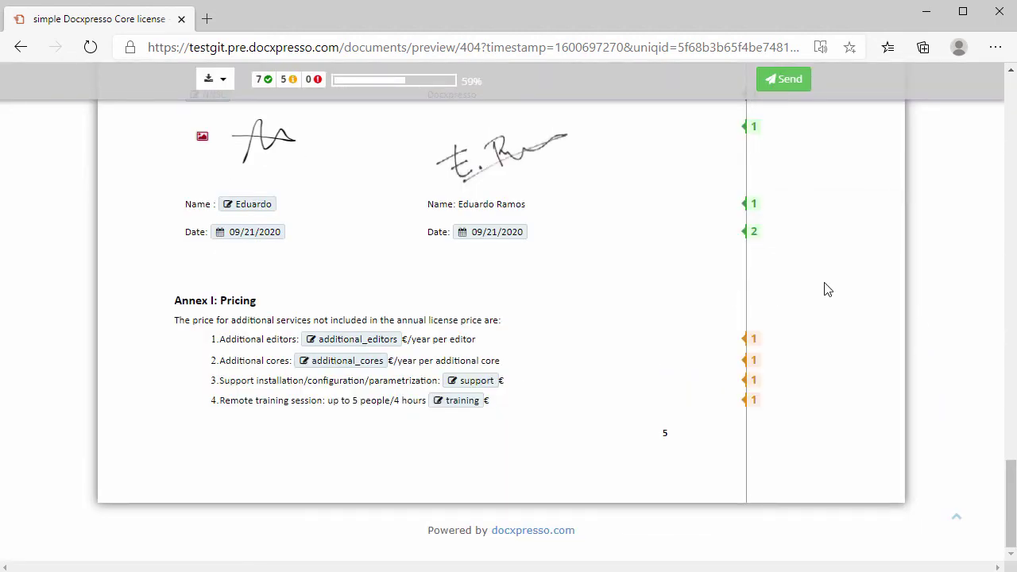
left_click(786, 80)
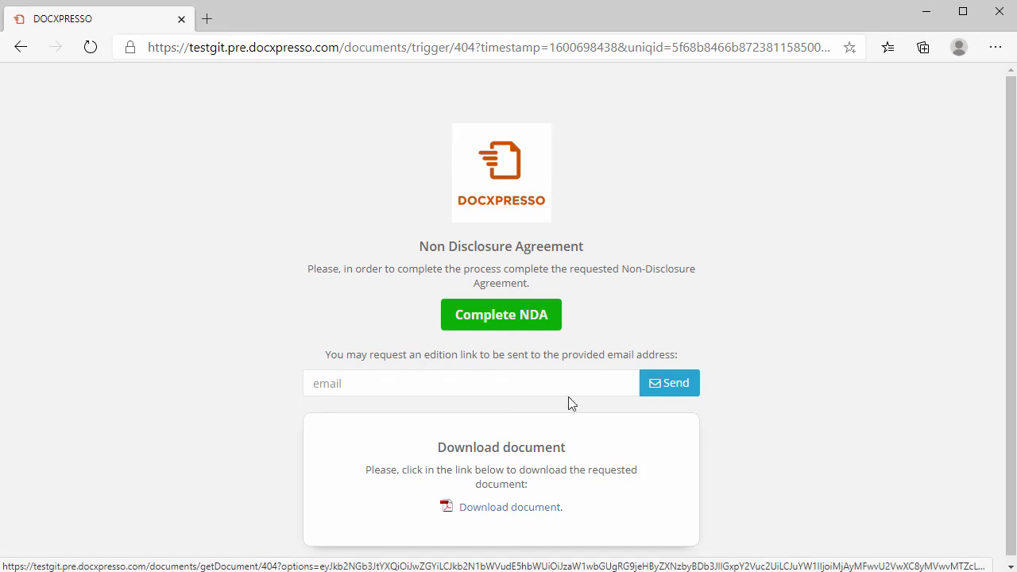
Step: Open the pre-filled NDA via Complete NDA and review party NNSL, date and signature
left_click(518, 318)
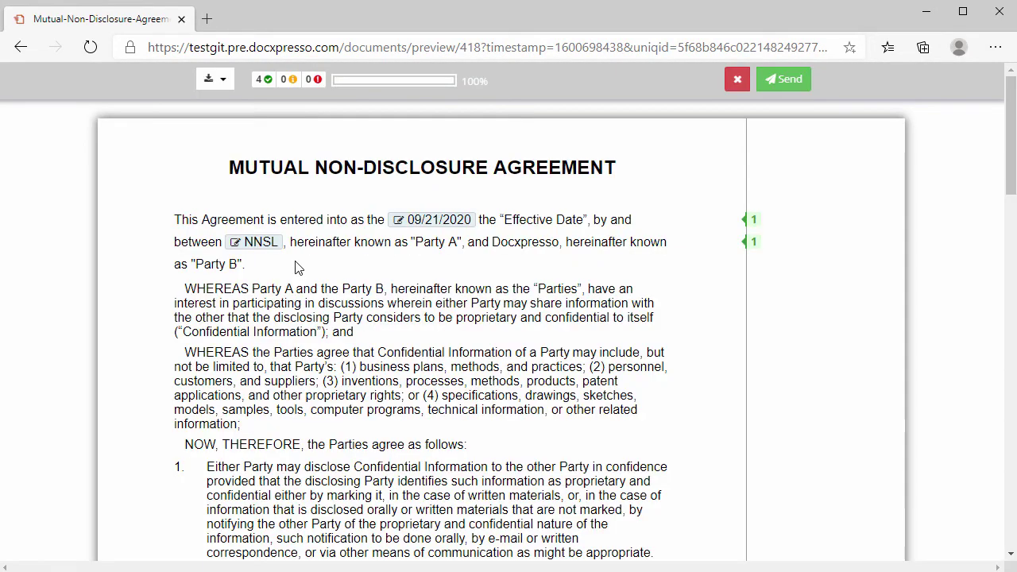
left_click_drag(244, 242, 279, 242)
scroll(488, 249, "down", 3)
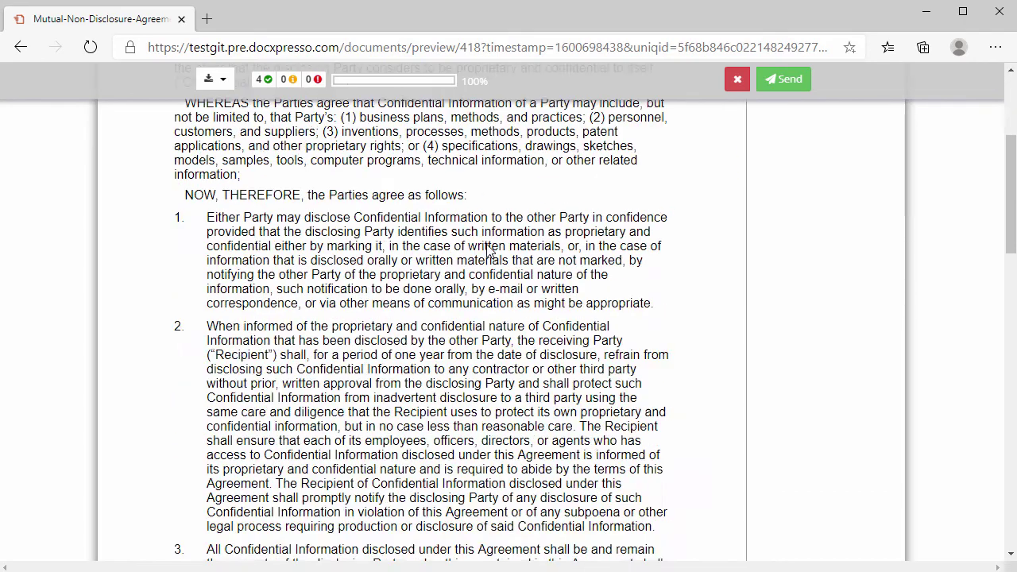
scroll(488, 249, "down", 15)
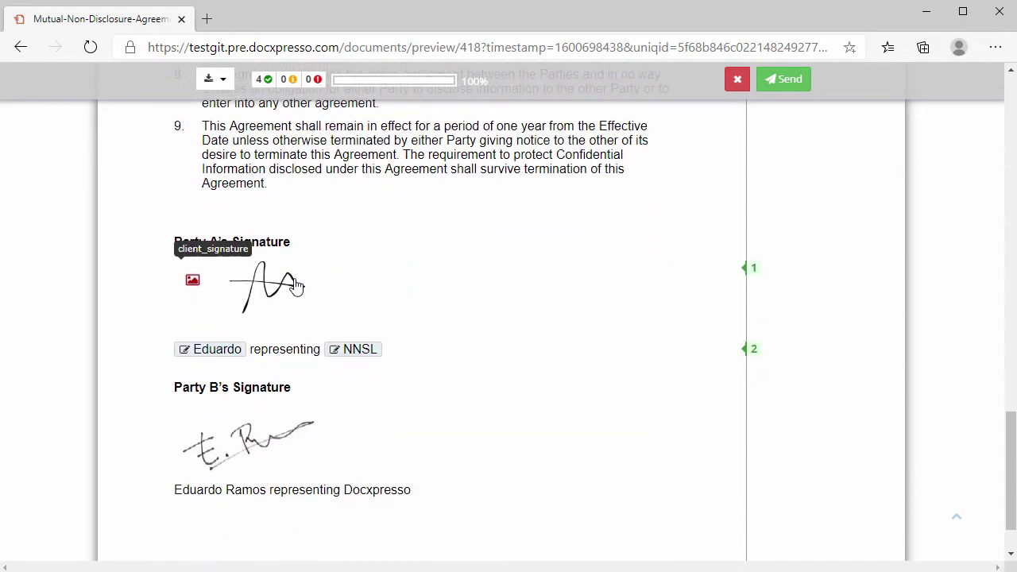
scroll(422, 286, "down", 2)
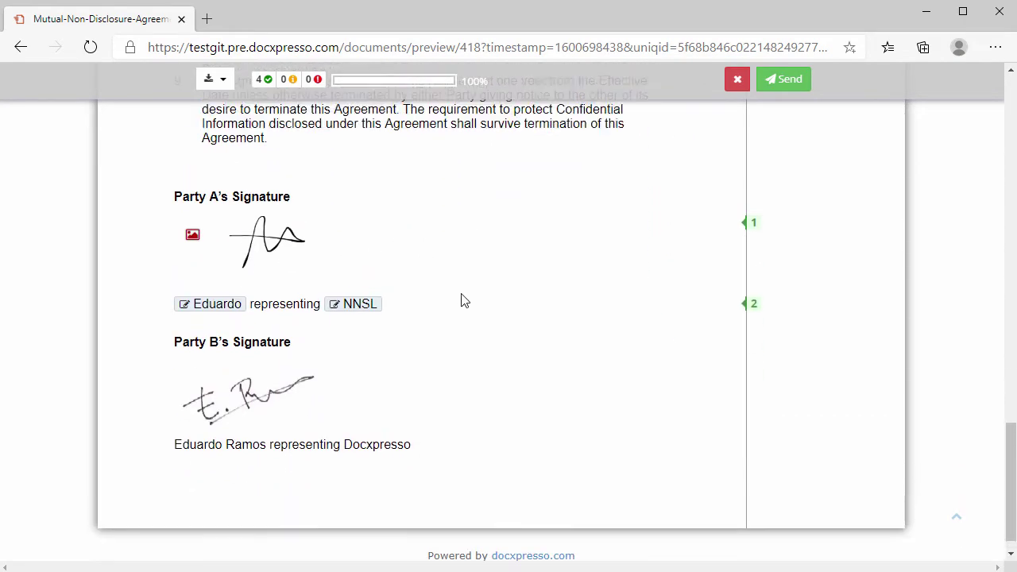
scroll(464, 301, "up", 20)
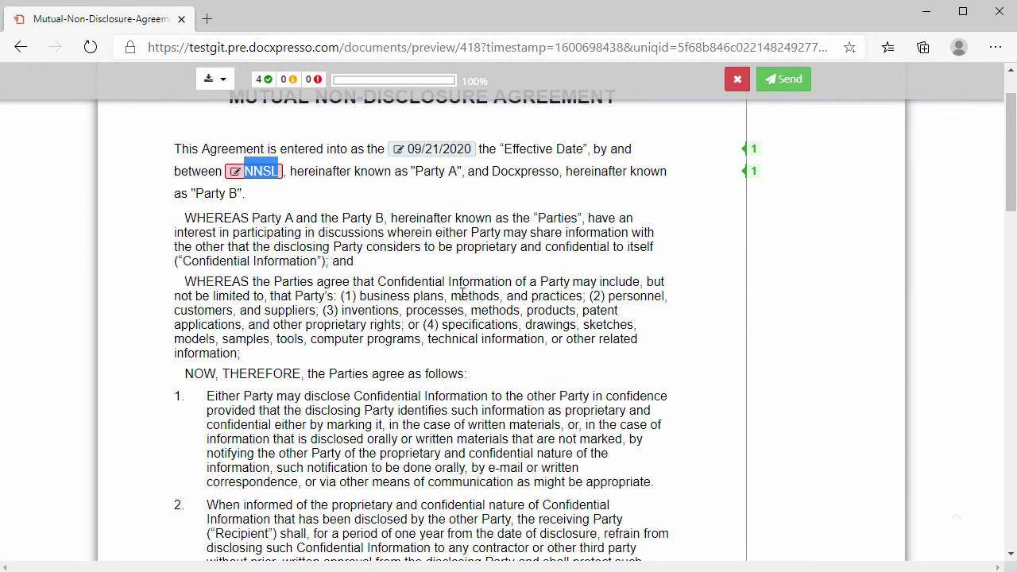